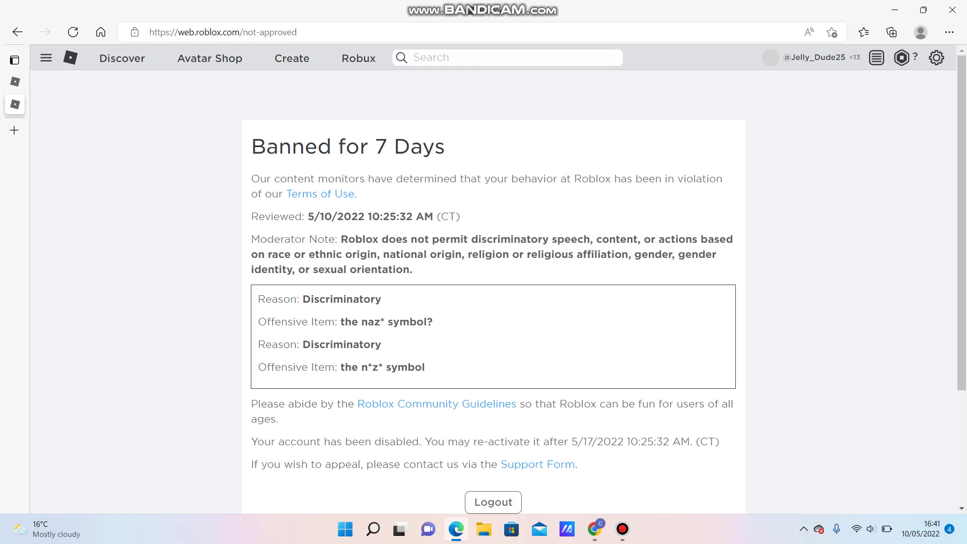
left_click_drag(337, 367, 426, 367)
left_click_drag(337, 322, 425, 367)
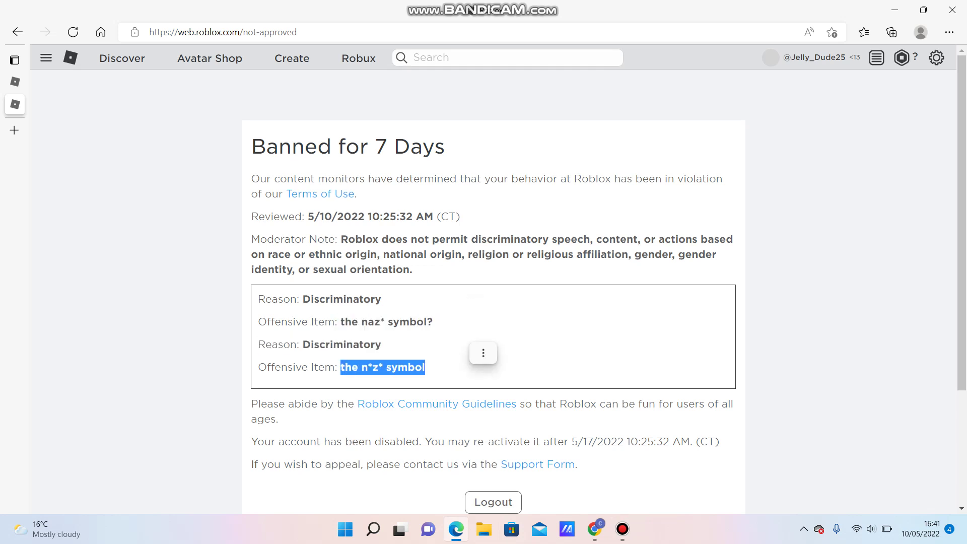
left_click(426, 368)
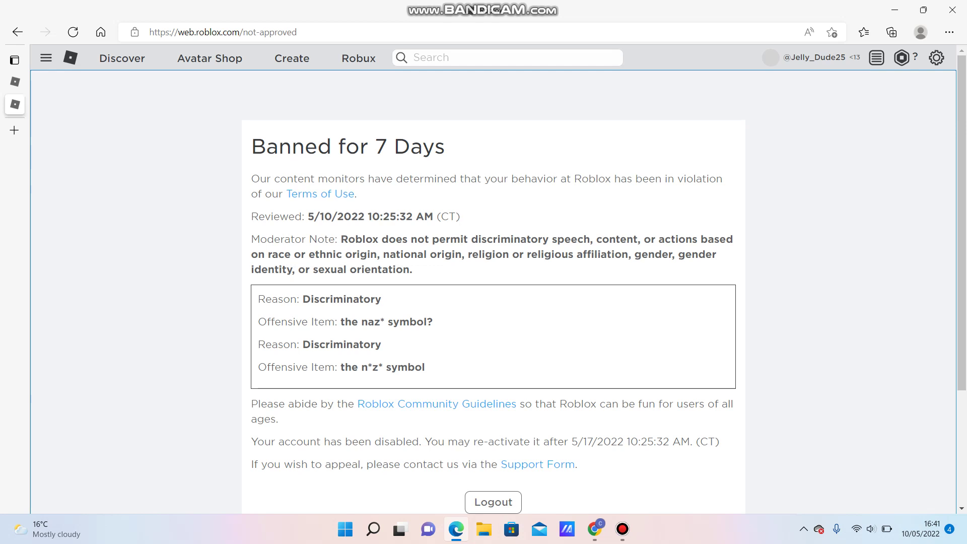
left_click_drag(368, 322, 384, 321)
triple_click(400, 321)
triple_click(619, 363)
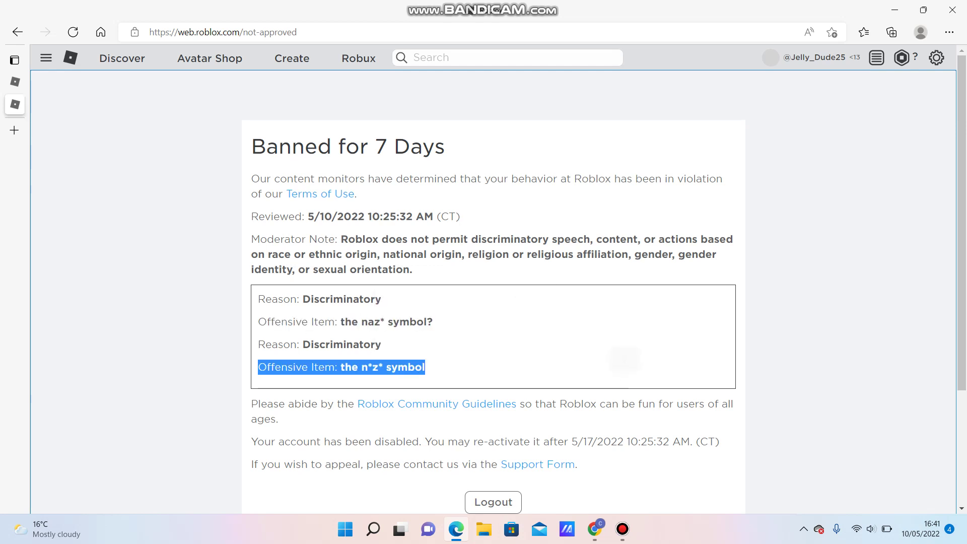
left_click(641, 386)
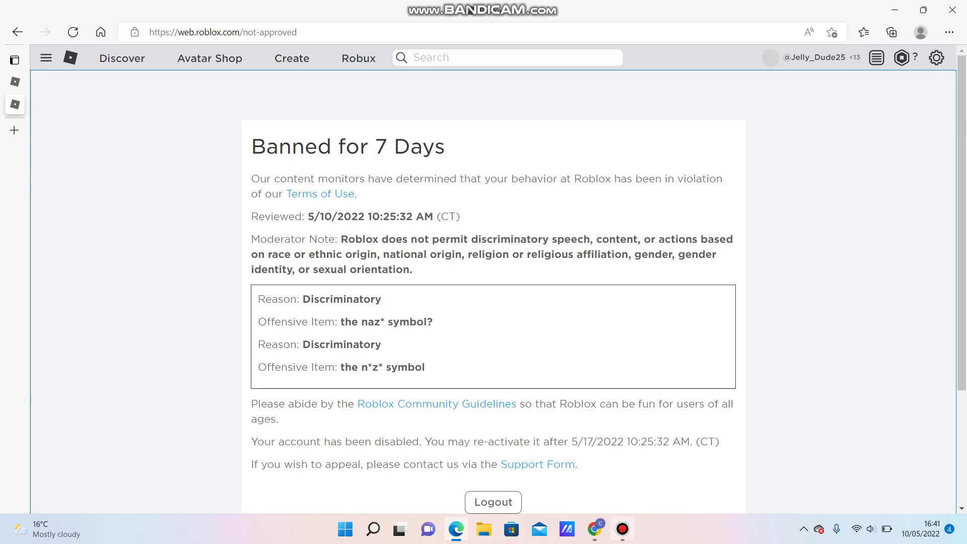
left_click(622, 527)
double_click(265, 419)
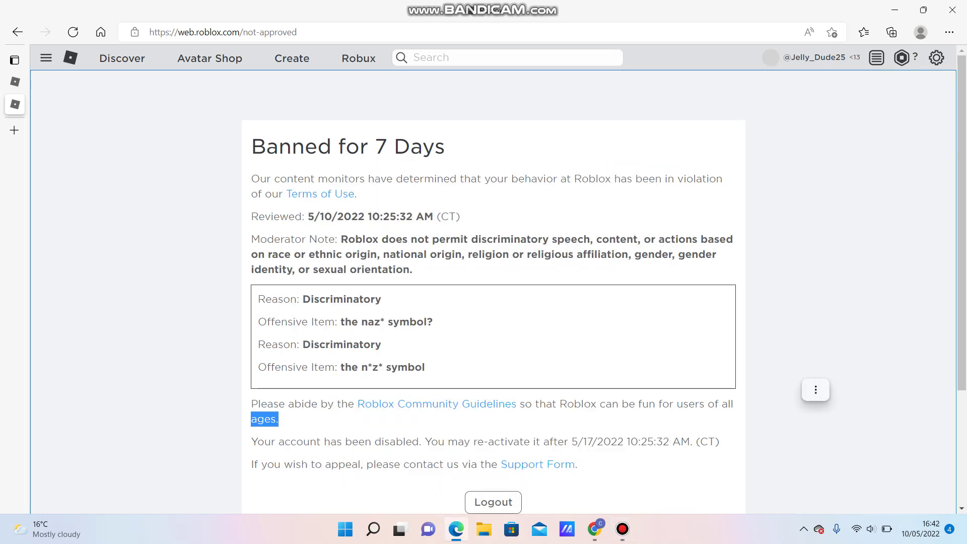
left_click(265, 419)
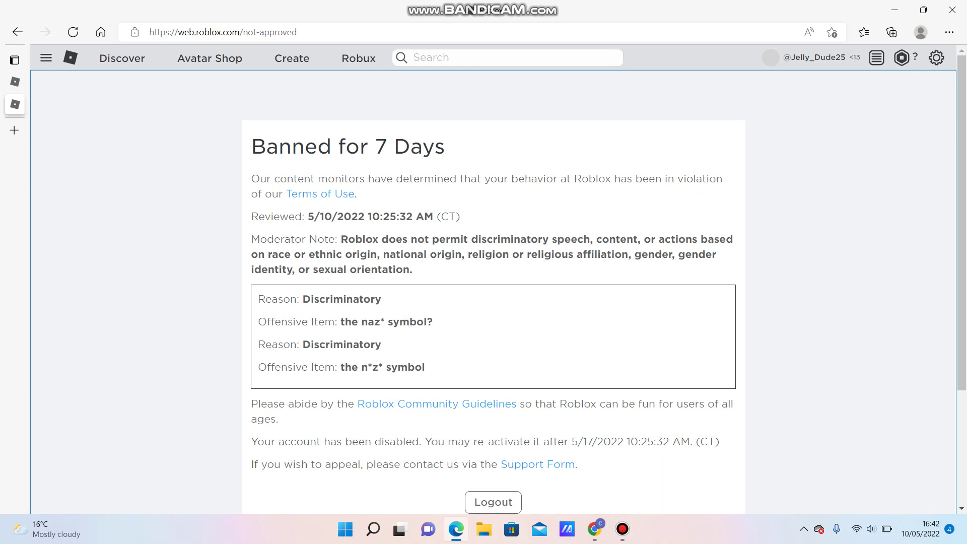
left_click_drag(303, 345, 409, 367)
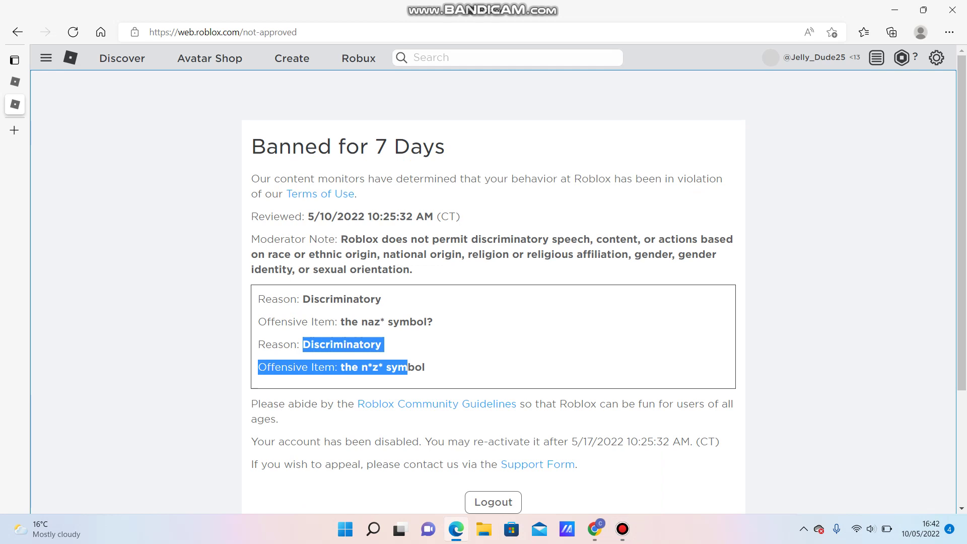
left_click(408, 367)
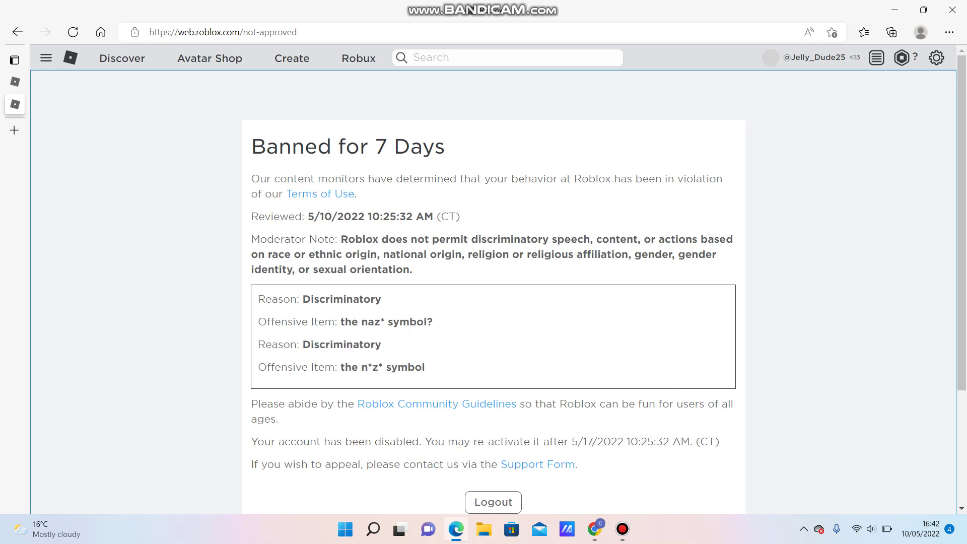